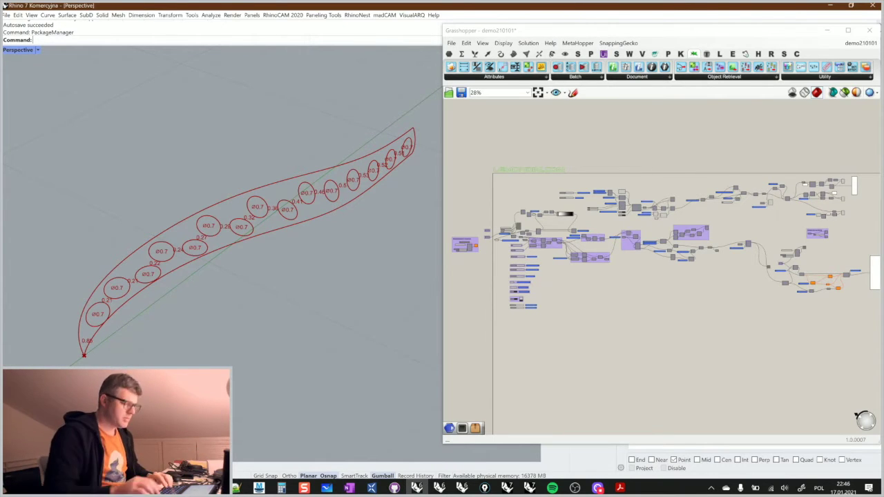
pyautogui.press('Up')
pyautogui.write('a')
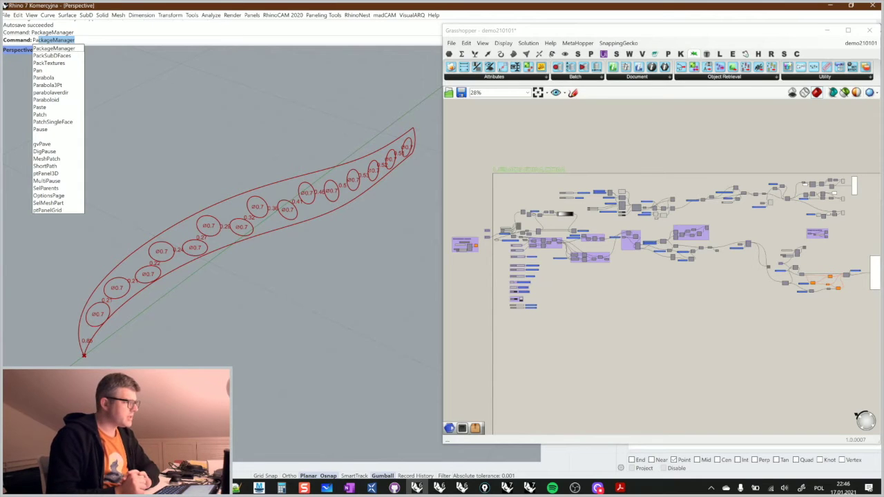
pyautogui.press('Down')
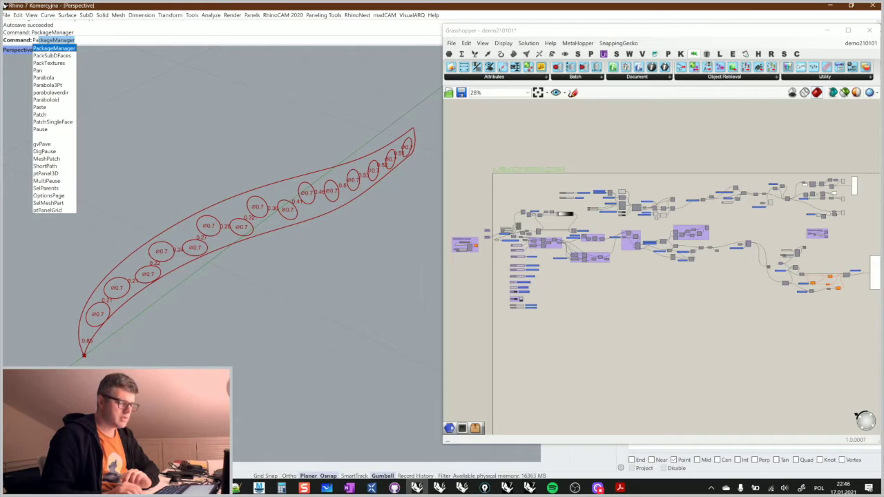
pyautogui.press('Up')
pyautogui.press('Up')
pyautogui.press('Escape')
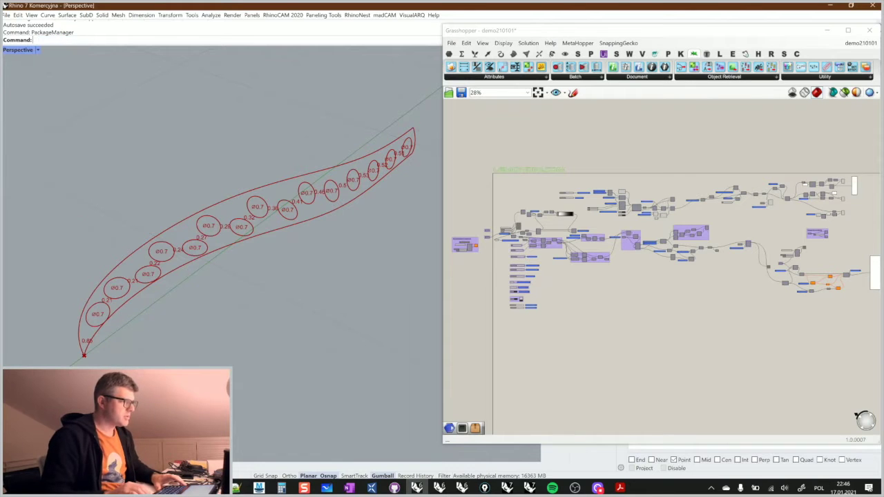
# - Look up metahopper in the Rhino Package Manager by searching for "meta", then leave without installing it
pyautogui.press('Up')
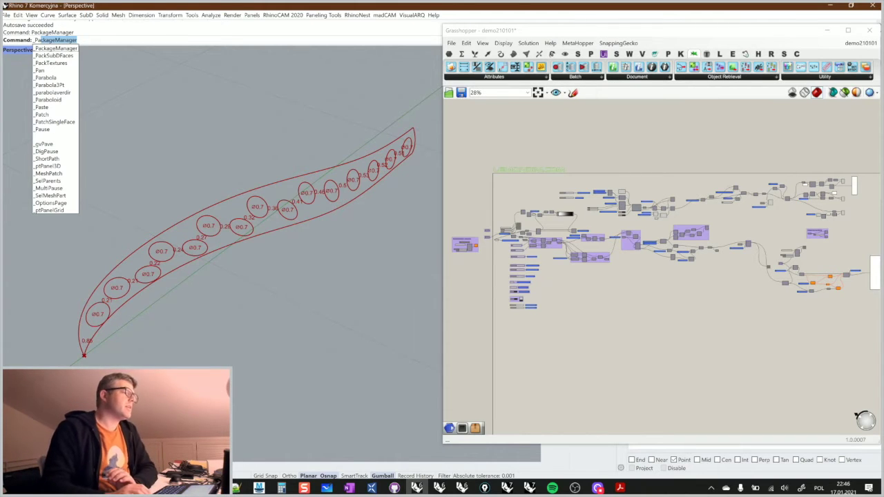
pyautogui.press('Return')
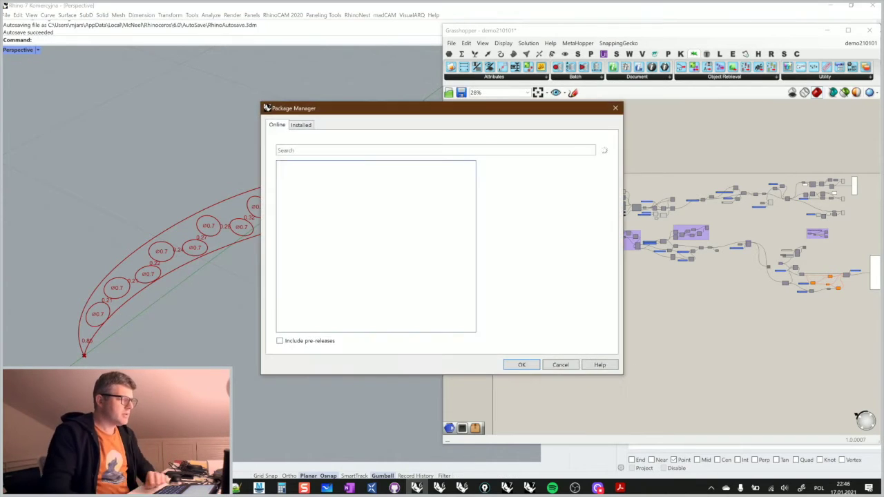
pyautogui.write('meta')
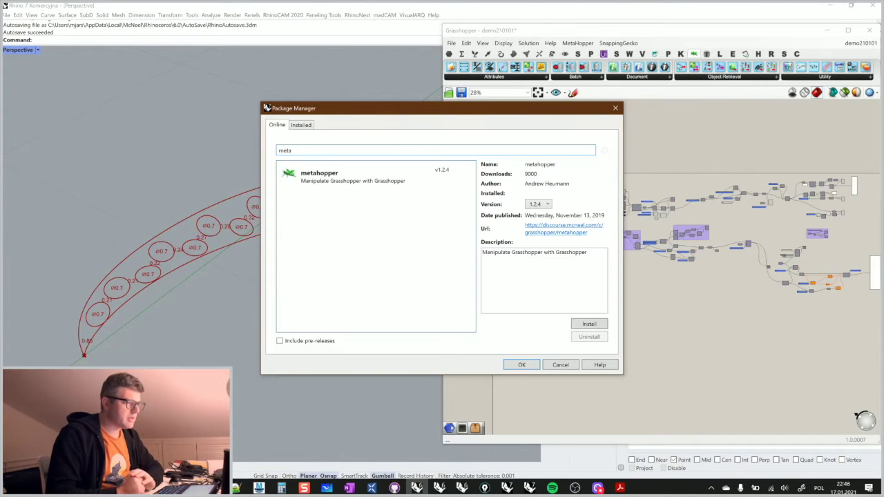
pyautogui.click(380, 174)
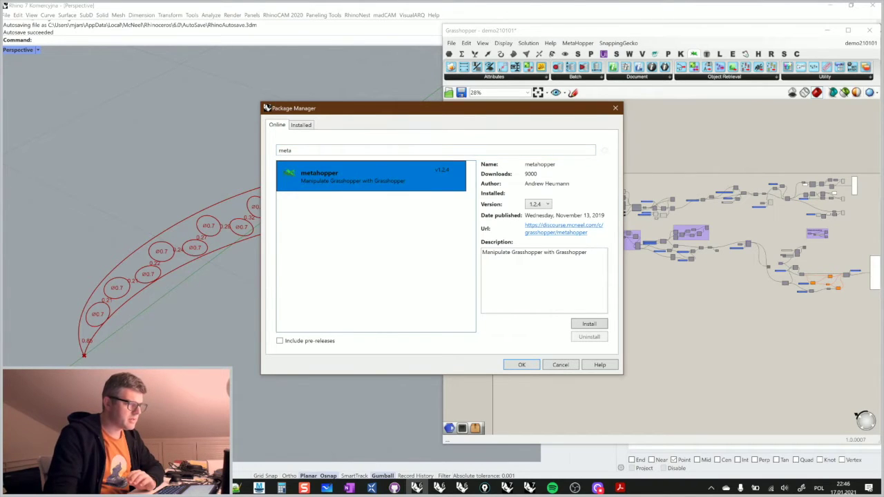
pyautogui.click(560, 365)
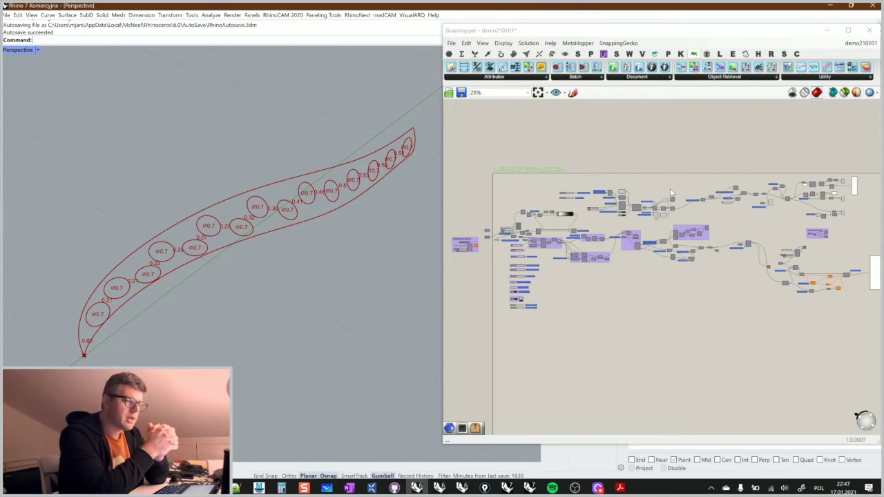
# - Inspect the Text Tag components at the end of the definition to see which viewport labels each one draws
pyautogui.scroll(5, 859, 186)
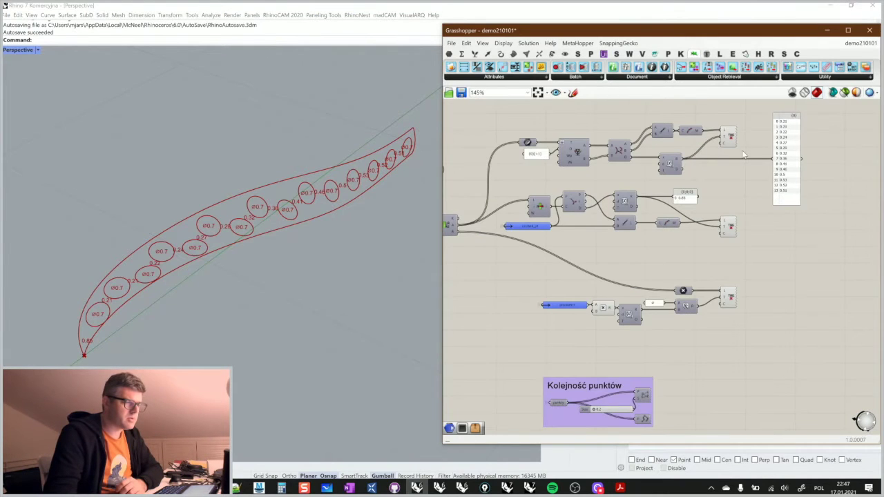
pyautogui.scroll(1, 741, 155)
pyautogui.click(725, 135)
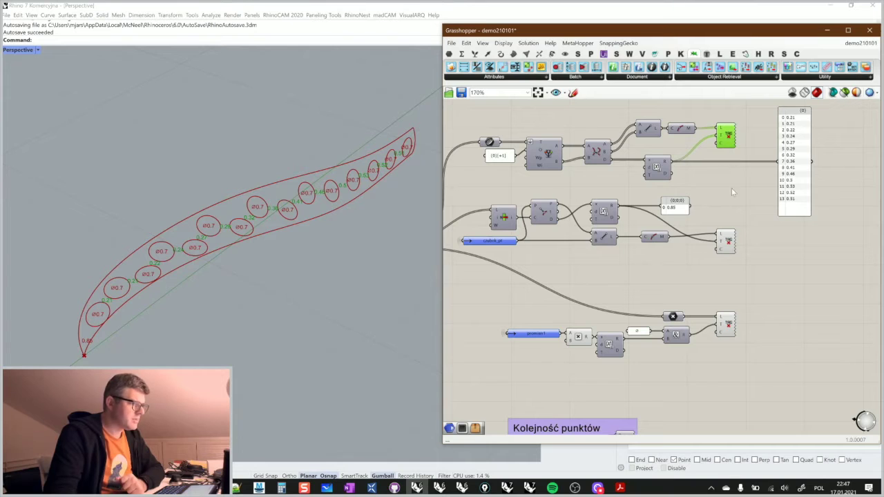
pyautogui.click(727, 241)
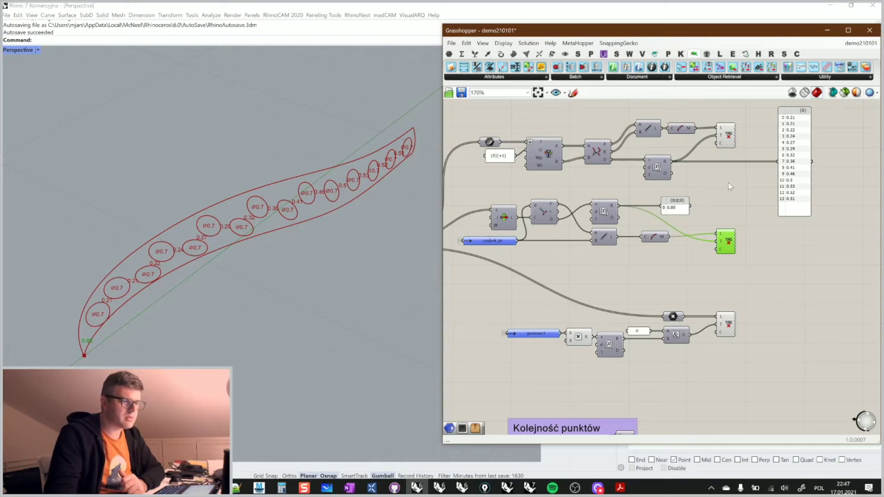
pyautogui.scroll(-2, 716, 184)
pyautogui.click(711, 121)
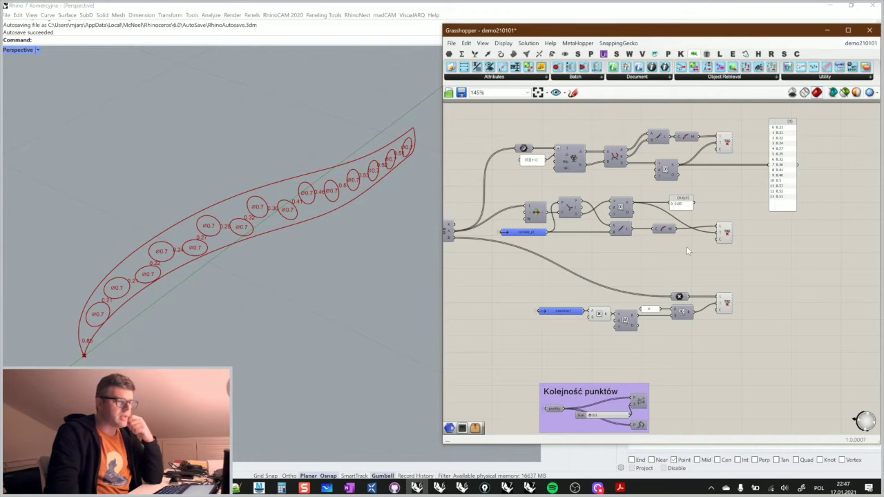
# - Group the three Text Tag components at the end of the definition
pyautogui.moveTo(687, 251); pyautogui.dragTo(622, 240, button='right')
pyautogui.click(656, 131)
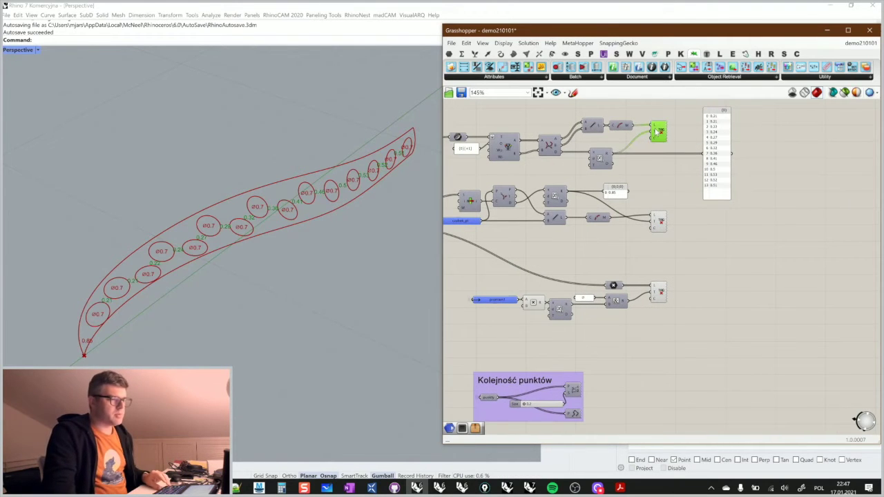
pyautogui.keyDown('shift'); pyautogui.click(661, 221); pyautogui.keyUp('shift')
pyautogui.keyDown('shift'); pyautogui.click(659, 293); pyautogui.keyUp('shift')
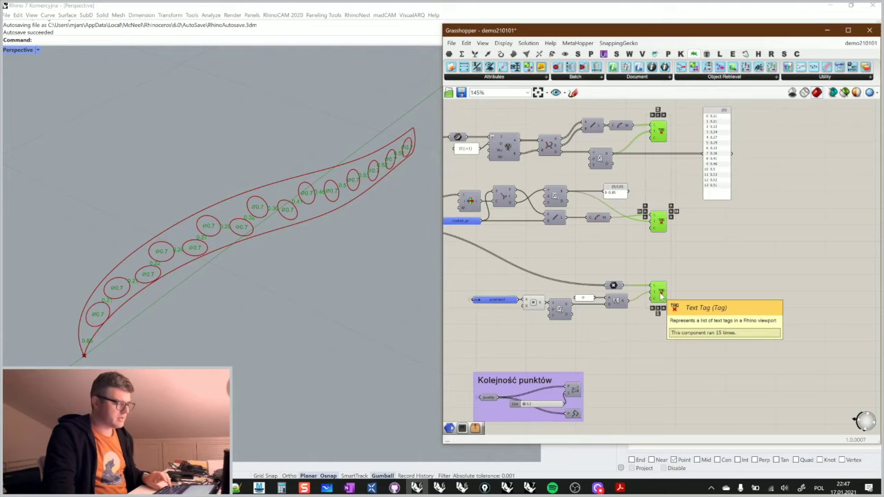
pyautogui.hotkey('ctrl', 'g')
# - Give the Text Tag group a blob outline and set its colour to red with hue 0°
pyautogui.scroll(1, 661, 269)
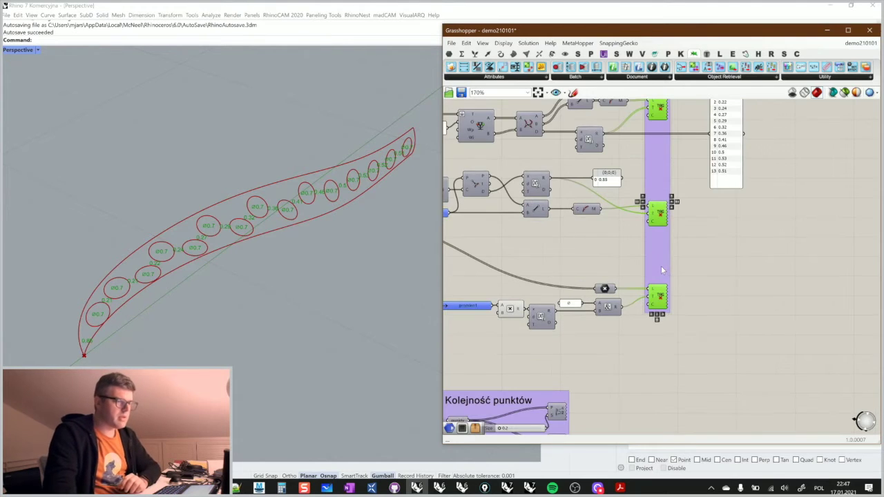
pyautogui.rightClick(661, 268)
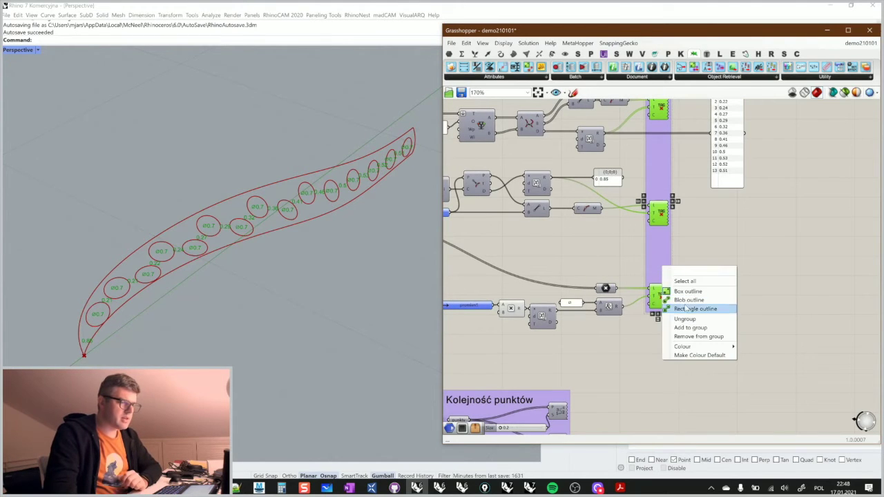
pyautogui.click(687, 300)
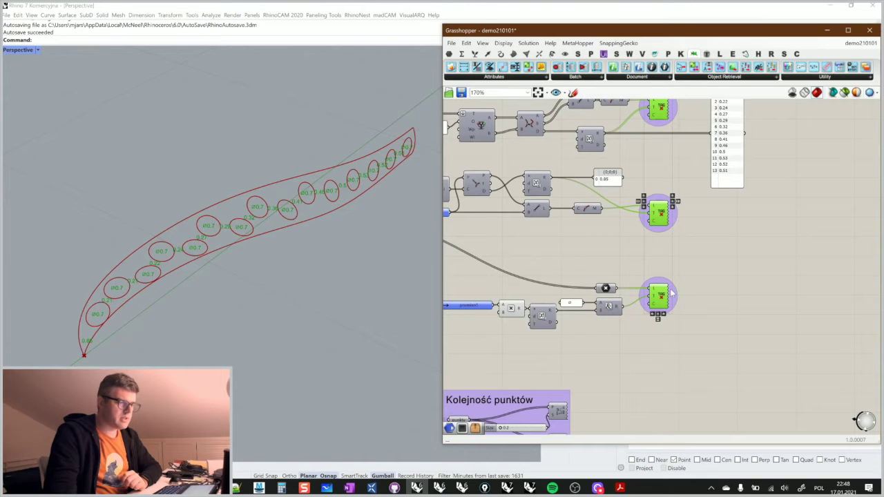
pyautogui.rightClick(671, 293)
pyautogui.moveTo(730, 372)
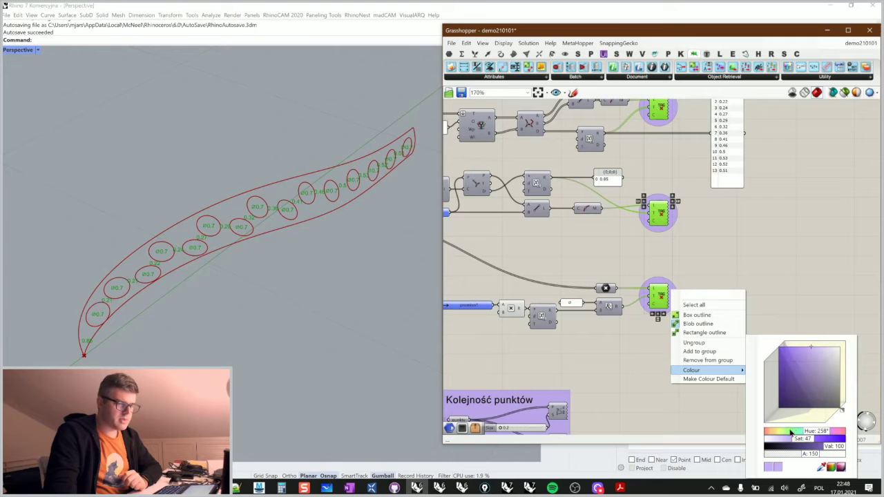
pyautogui.moveTo(816, 437); pyautogui.dragTo(763, 442)
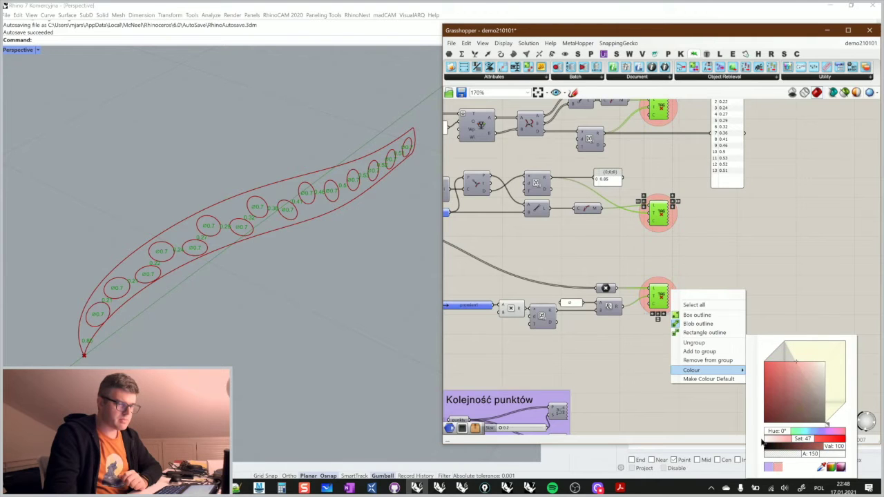
pyautogui.click(785, 289)
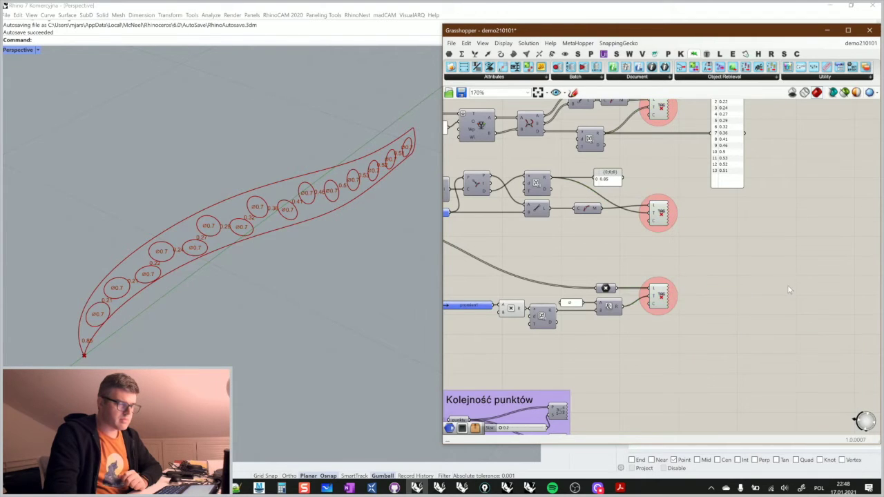
# - Place MetaHopper's Get Objects in Group component and its component for enabling or disabling objects beside the Text Tags
pyautogui.moveTo(787, 285); pyautogui.dragTo(729, 287, button='right')
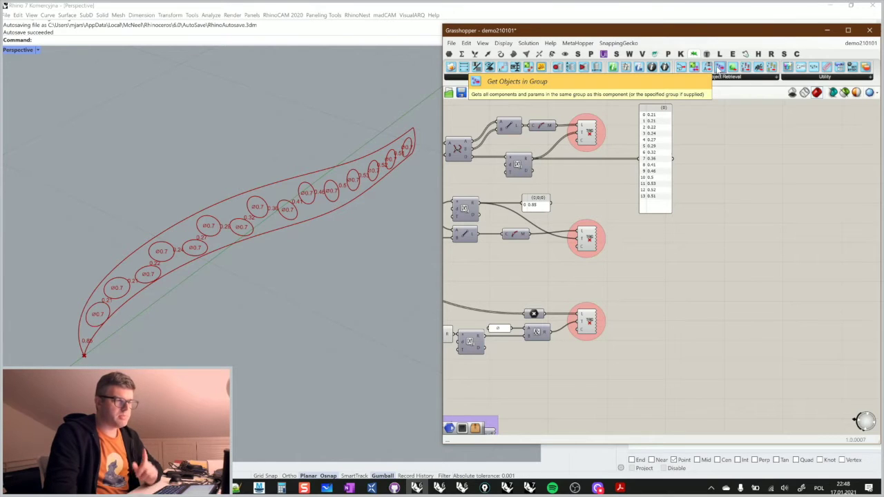
pyautogui.moveTo(719, 67); pyautogui.dragTo(718, 275)
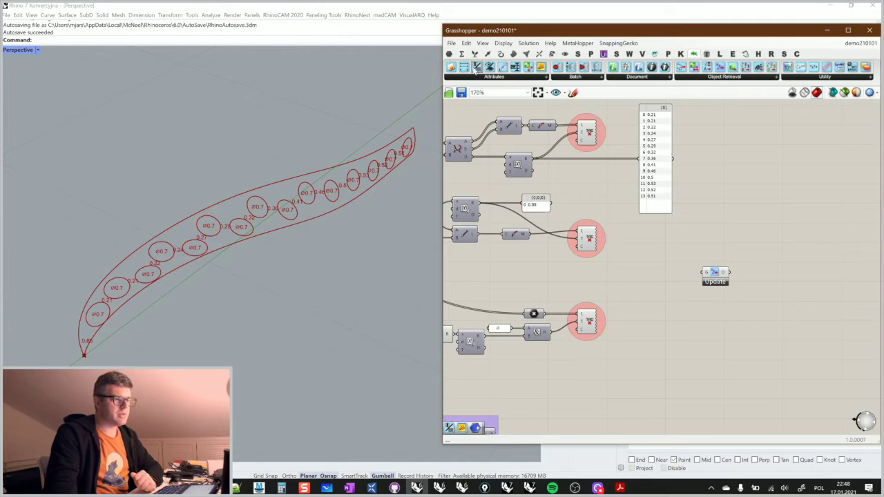
pyautogui.moveTo(476, 67); pyautogui.dragTo(823, 274)
# - Add the Get Objects in Group component to the red Text Tag group and shift it slightly on the canvas
pyautogui.click(715, 272)
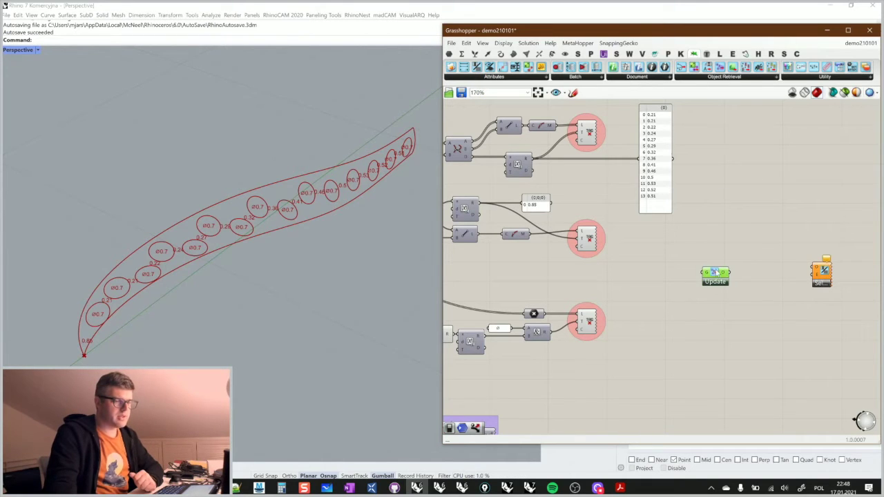
pyautogui.scroll(2, 715, 274)
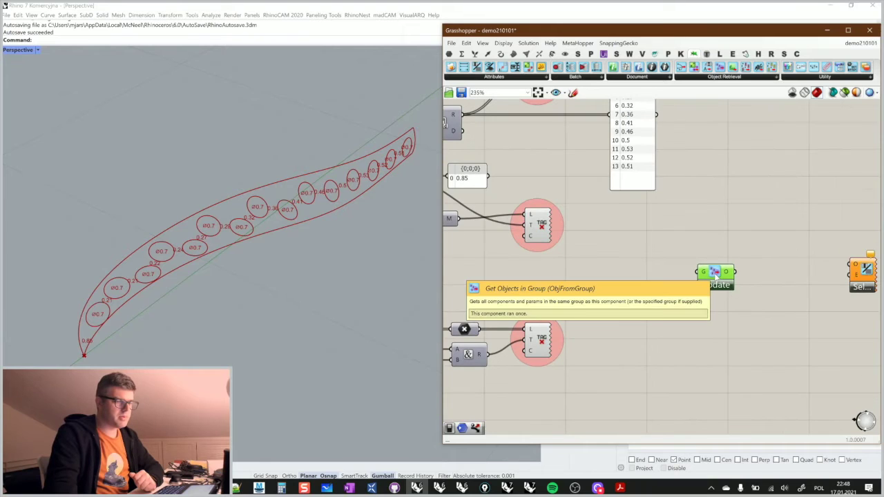
pyautogui.rightClick(556, 225)
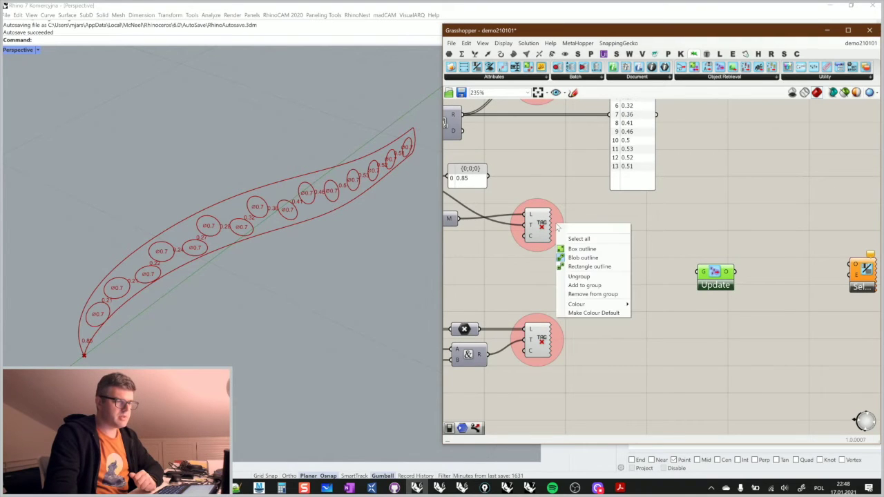
pyautogui.click(584, 286)
pyautogui.scroll(-2, 711, 252)
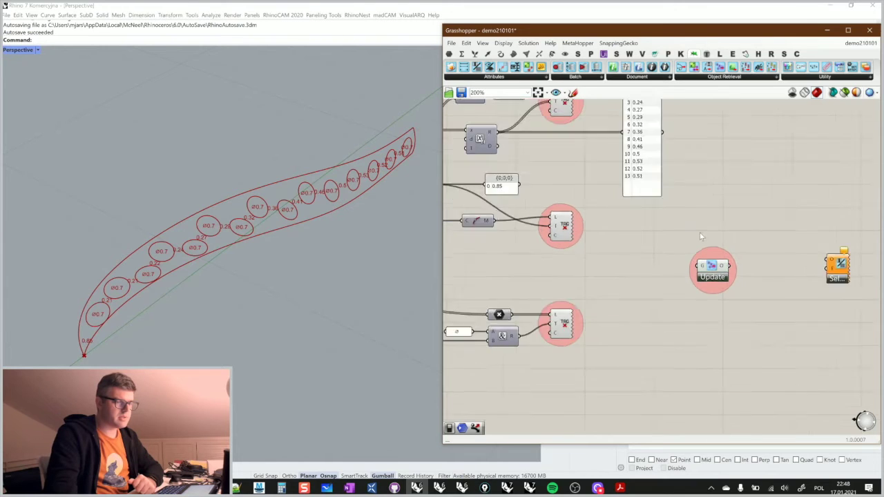
pyautogui.moveTo(714, 255); pyautogui.dragTo(697, 268)
pyautogui.click(643, 221)
pyautogui.moveTo(643, 221); pyautogui.dragTo(645, 238, button='right')
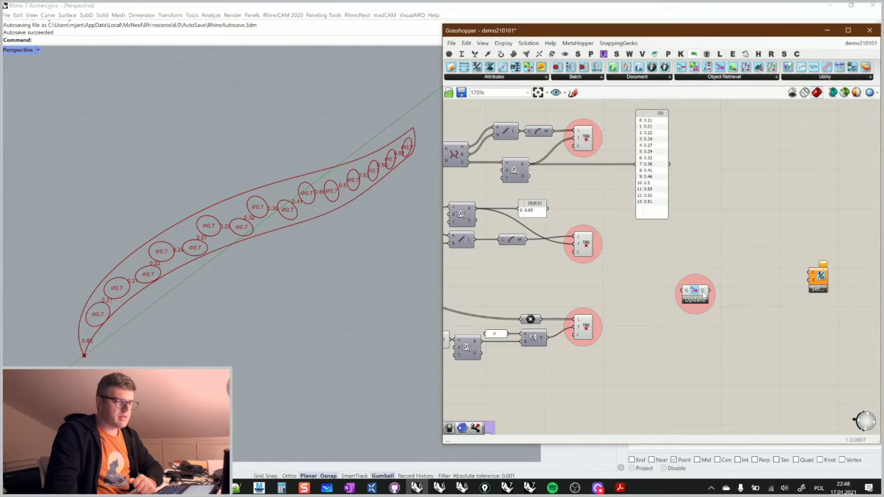
# - Check the Objects output of Get Objects in Group and wire it to the Objects input of the enable/disable component
pyautogui.scroll(3, 700, 301)
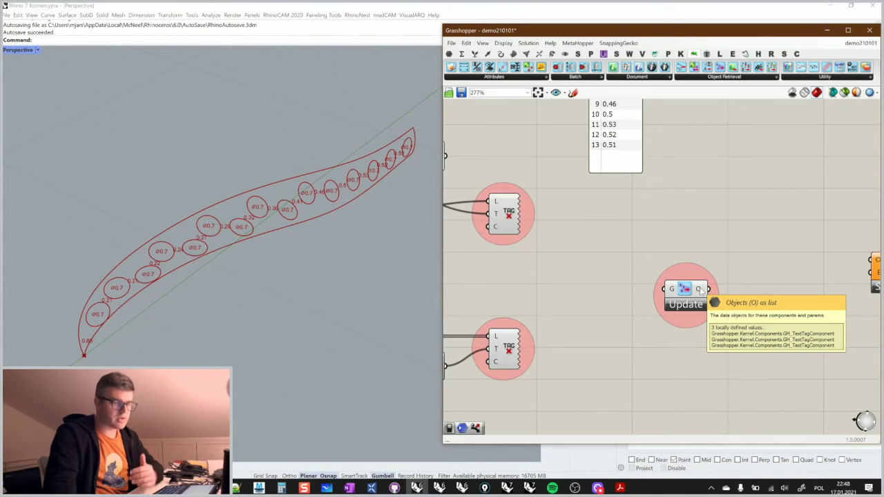
pyautogui.scroll(-3, 703, 250)
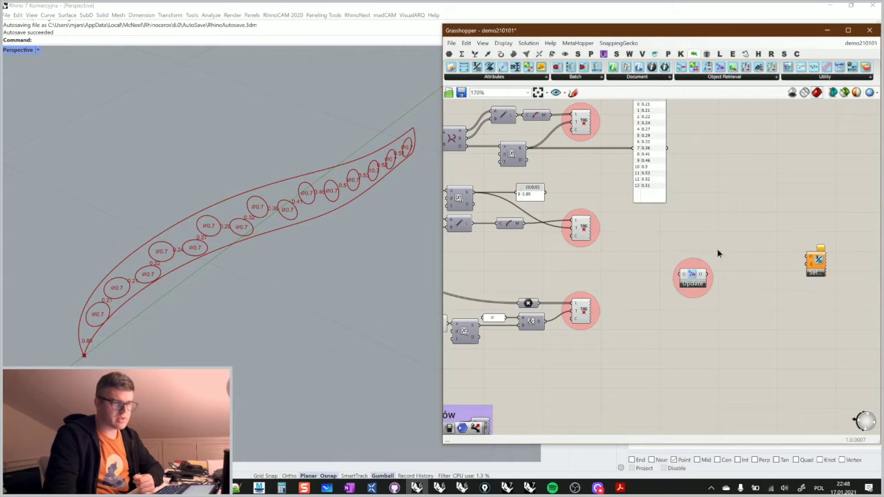
pyautogui.moveTo(724, 254); pyautogui.dragTo(696, 254, button='right')
pyautogui.moveTo(681, 273); pyautogui.dragTo(764, 264)
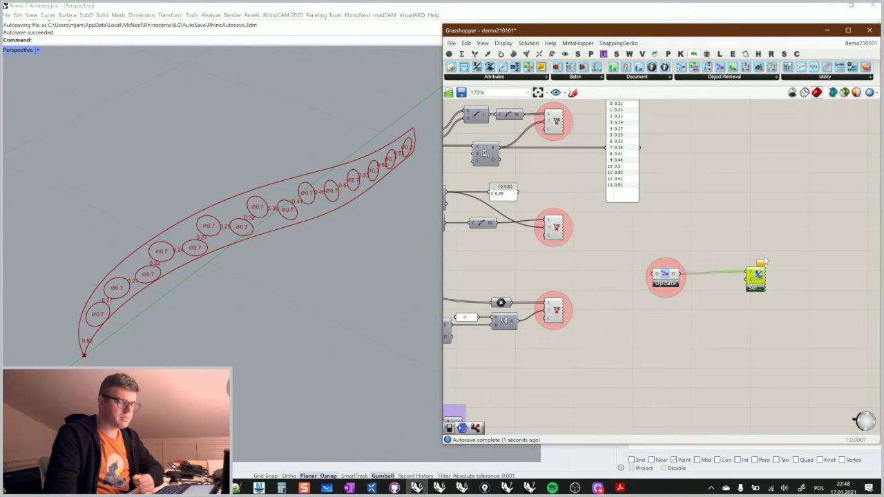
# - Add a Boolean Toggle set to False and connect it to the E input of the enable/disable component
pyautogui.scroll(2, 763, 266)
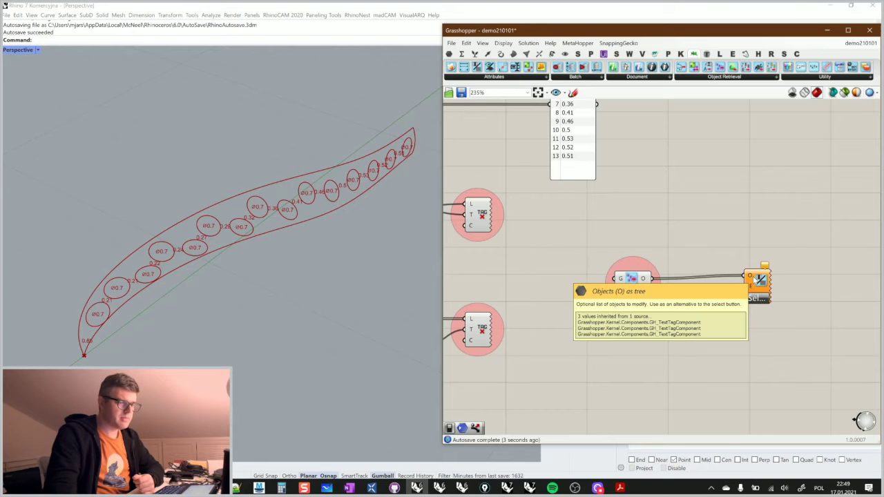
pyautogui.doubleClick(682, 311)
pyautogui.write('tog')
pyautogui.press('Up')
pyautogui.press('Return')
pyautogui.moveTo(671, 312); pyautogui.dragTo(749, 285)
pyautogui.moveTo(678, 323); pyautogui.dragTo(664, 345)
# - Test the label control by switching the Boolean Toggle to True and back to False
pyautogui.moveTo(583, 320); pyautogui.dragTo(617, 334, button='right')
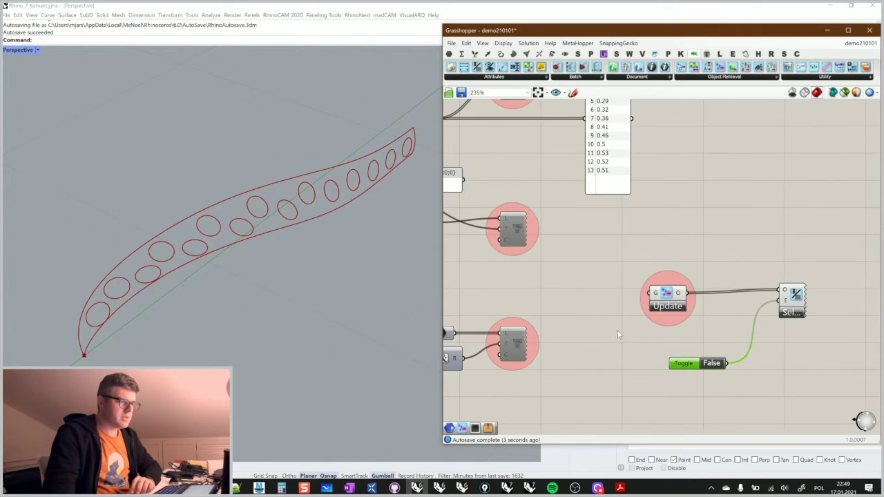
pyautogui.scroll(-3, 617, 335)
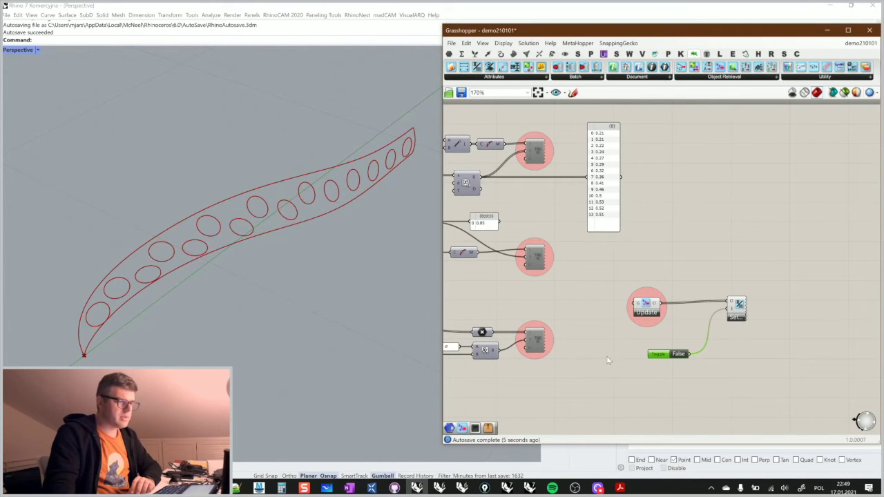
pyautogui.doubleClick(681, 354)
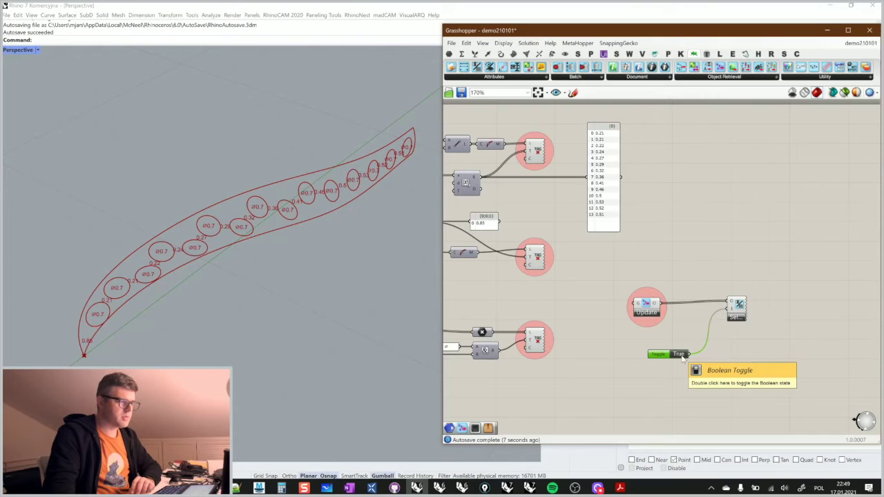
pyautogui.doubleClick(680, 354)
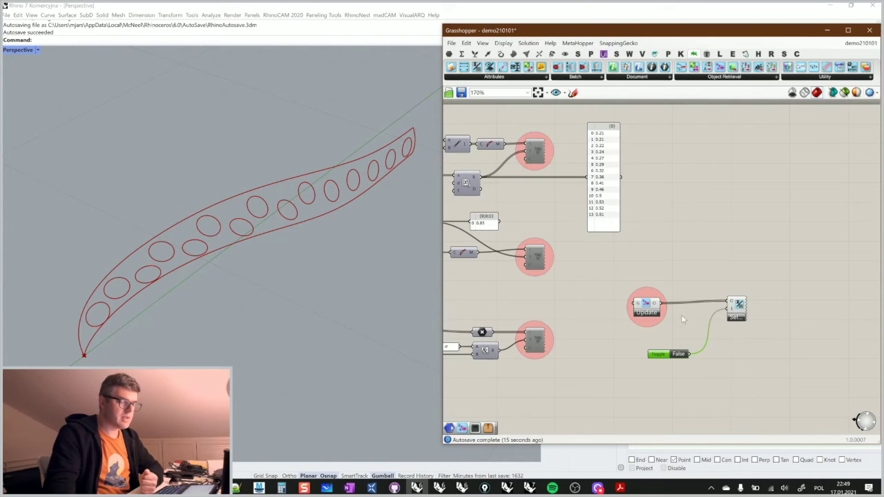
# - Set the Boolean Toggle to True and move it further from the enable/disable component, below Get Objects in Group
pyautogui.scroll(4, 684, 352)
pyautogui.scroll(-3, 675, 335)
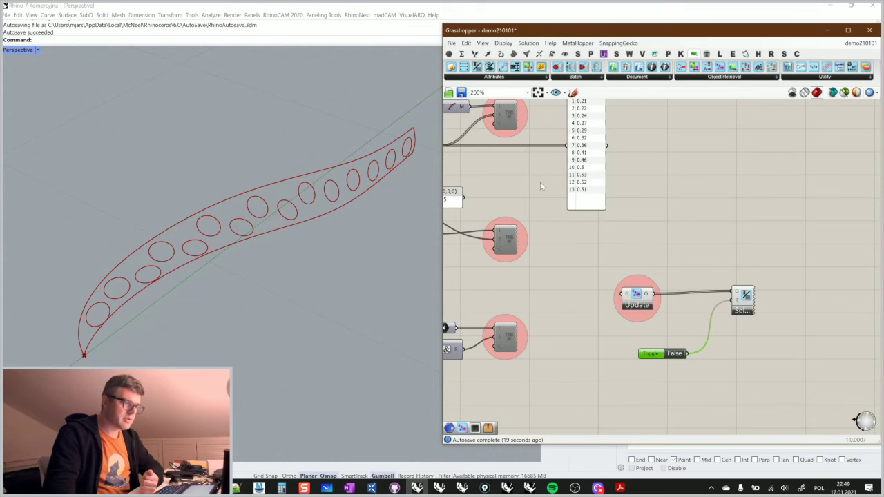
pyautogui.doubleClick(678, 355)
pyautogui.moveTo(655, 355); pyautogui.dragTo(644, 353)
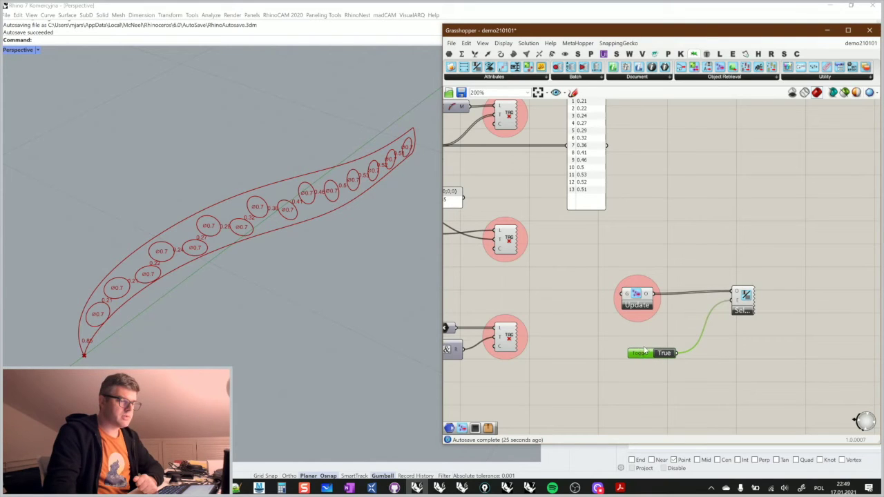
pyautogui.moveTo(641, 353); pyautogui.dragTo(632, 362)
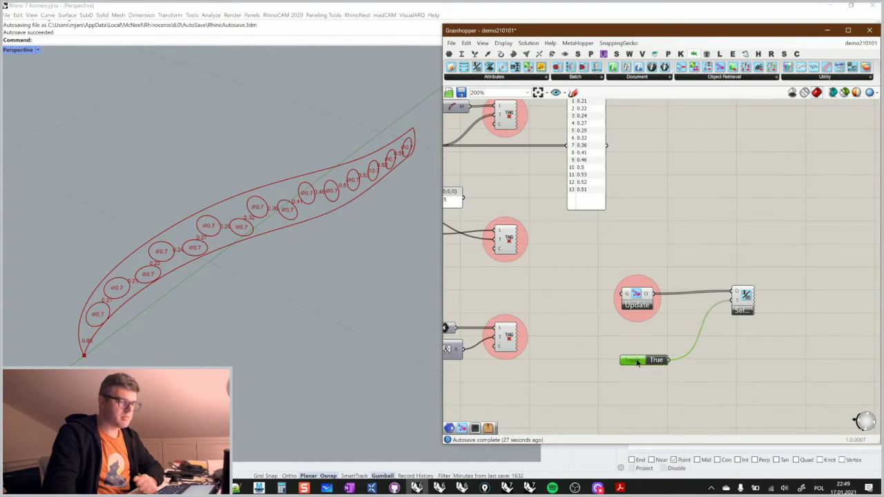
# - Group the Boolean Toggle, name the group "tag display" and shift it slightly aside
pyautogui.scroll(2, 642, 346)
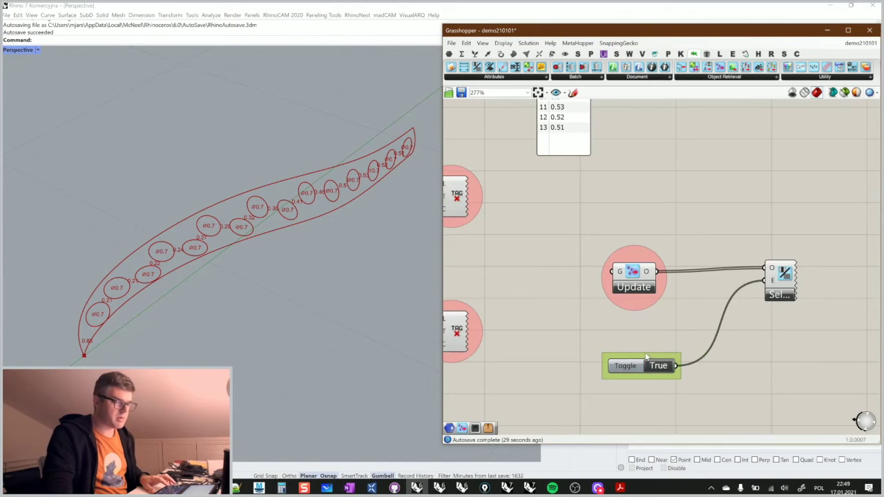
pyautogui.rightClick(655, 355)
pyautogui.write('tag display')
pyautogui.press('Return')
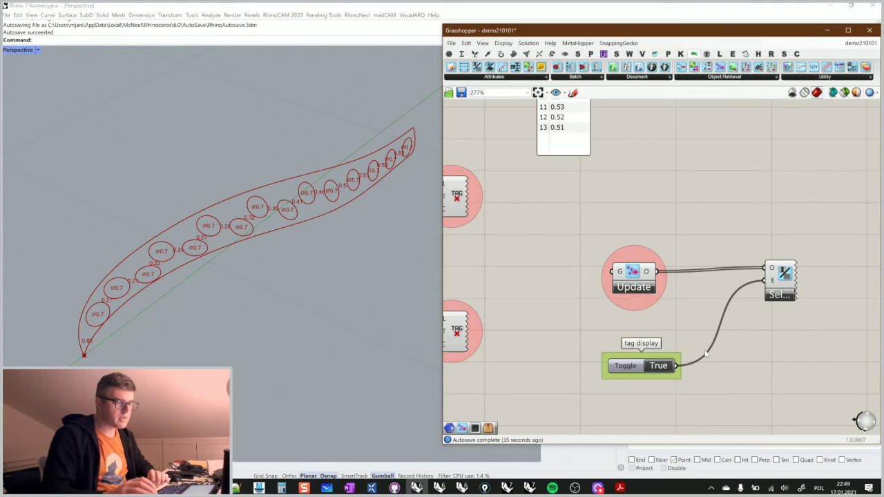
pyautogui.moveTo(678, 377); pyautogui.dragTo(652, 379)
pyautogui.click(676, 321)
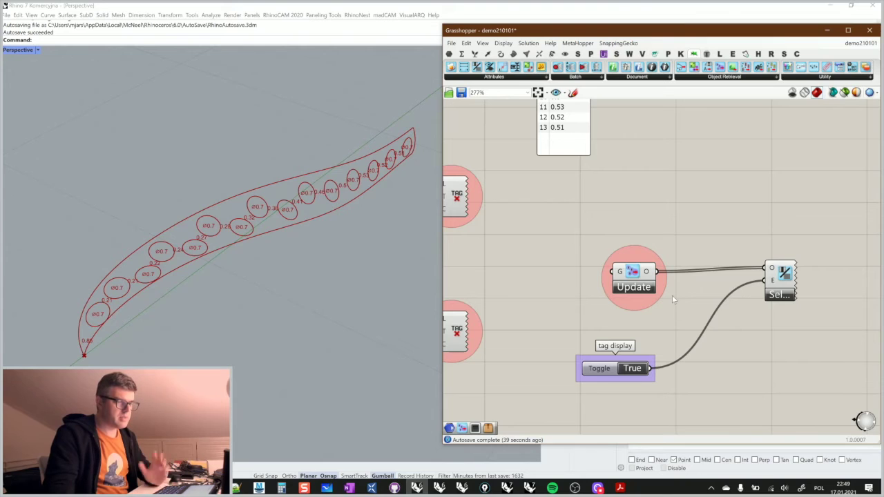
# - Set the wire display of the enable/disable component's E input to Hidden and check the wire by selecting the toggle
pyautogui.scroll(-8, 672, 300)
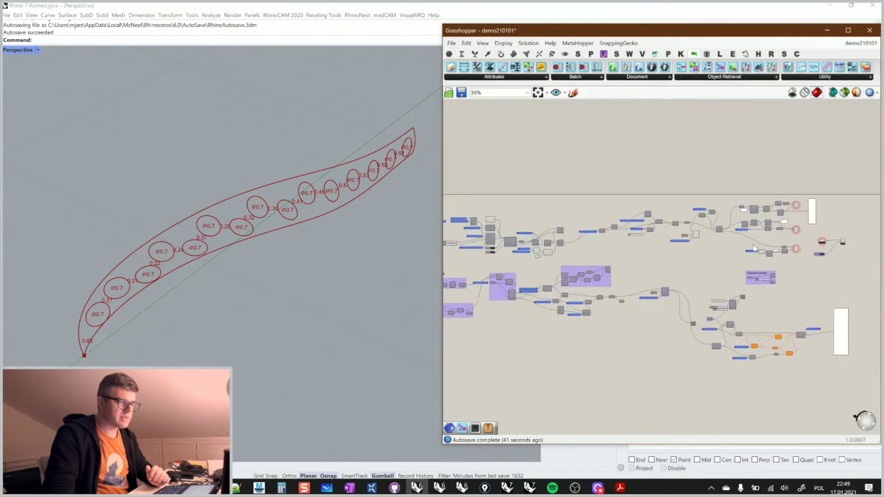
pyautogui.scroll(-3, 754, 248)
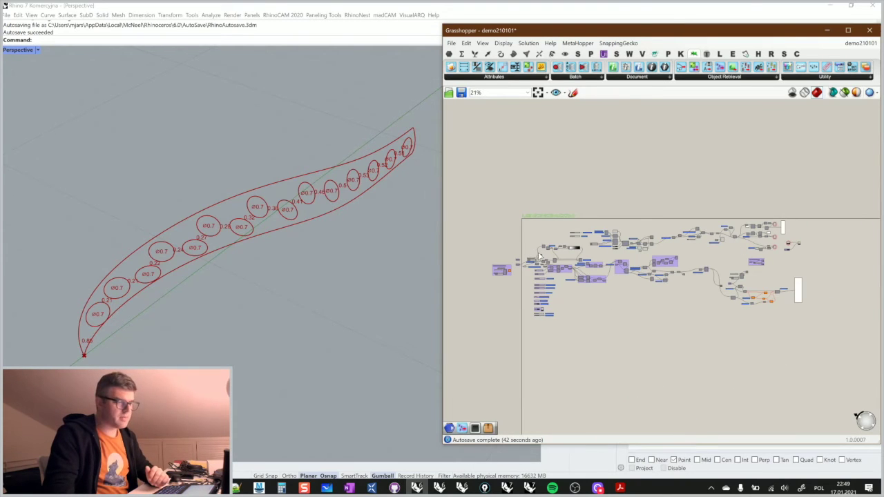
pyautogui.scroll(7, 790, 258)
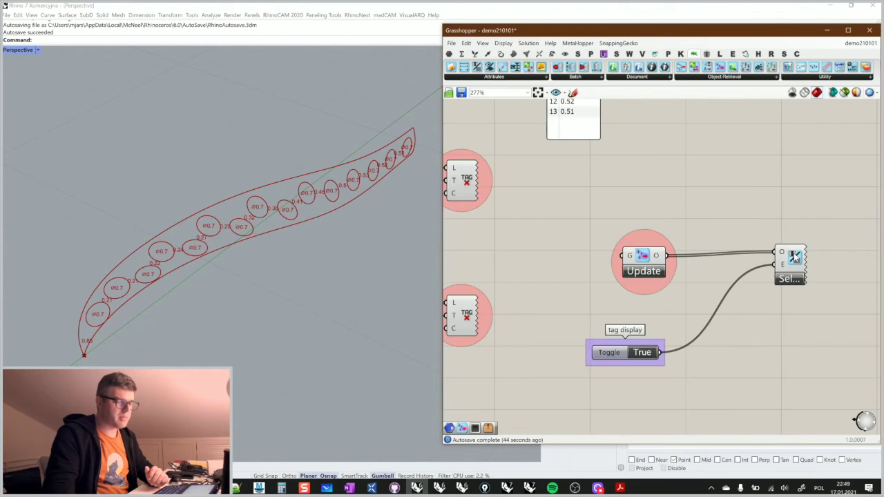
pyautogui.scroll(-7, 784, 257)
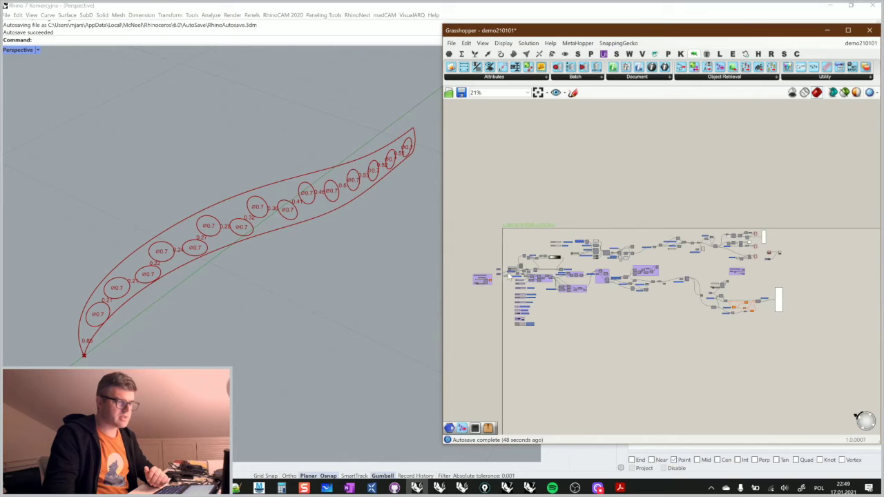
pyautogui.scroll(10, 785, 261)
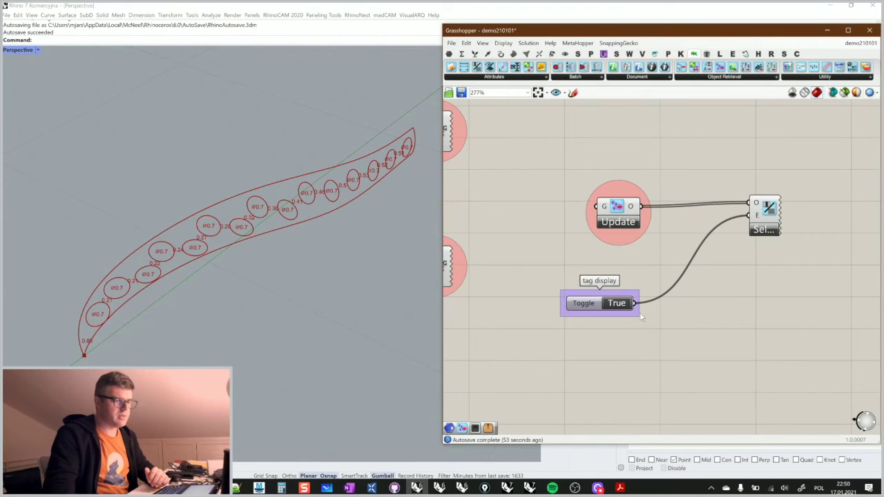
pyautogui.moveTo(631, 316); pyautogui.dragTo(619, 320)
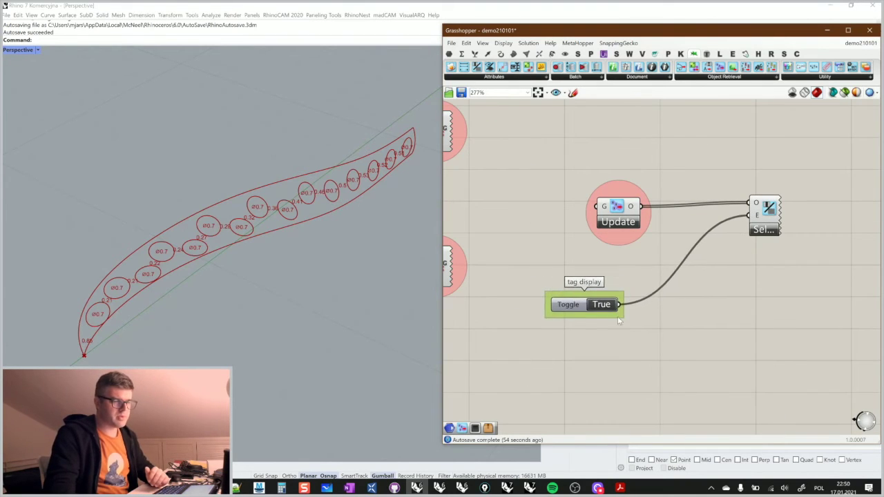
pyautogui.rightClick(759, 218)
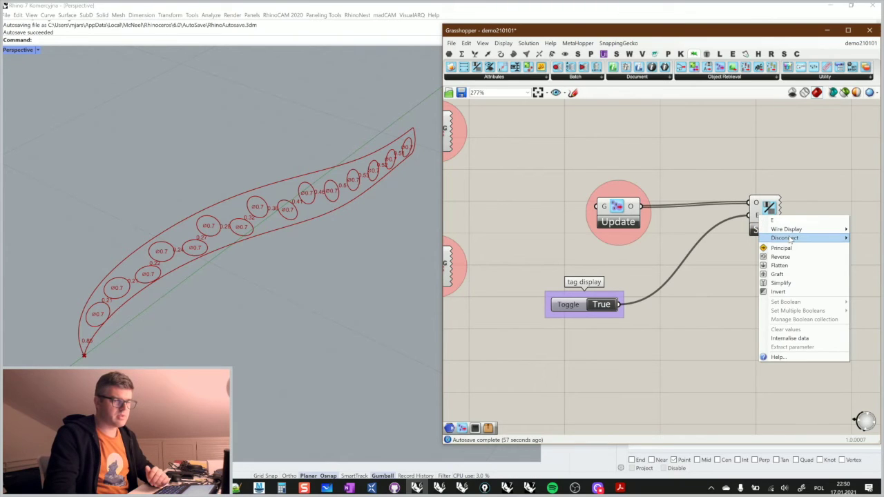
pyautogui.moveTo(790, 238)
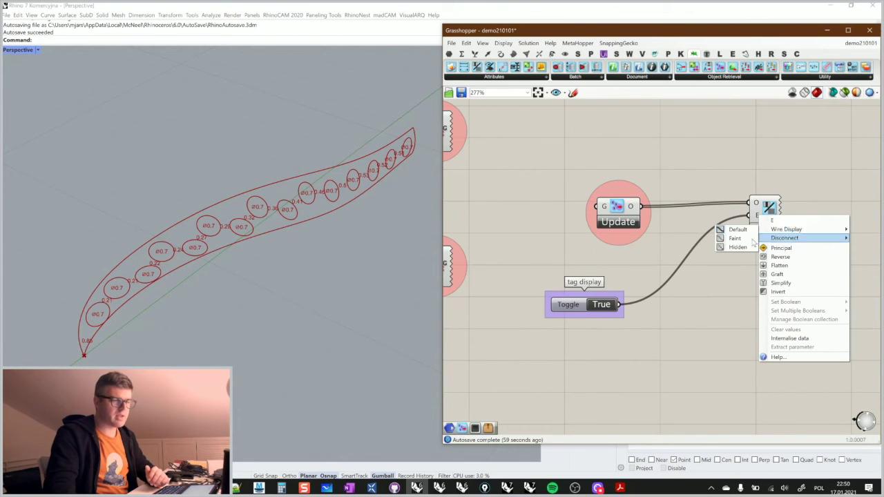
pyautogui.click(738, 248)
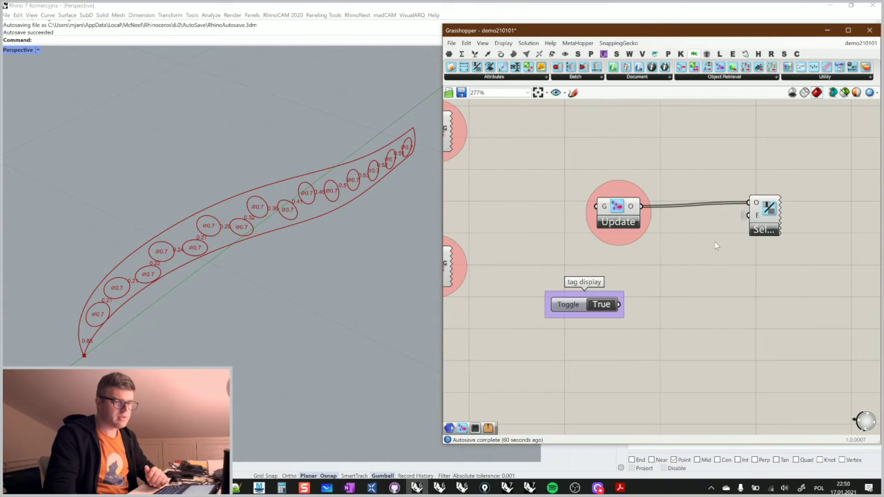
pyautogui.click(576, 306)
pyautogui.click(704, 279)
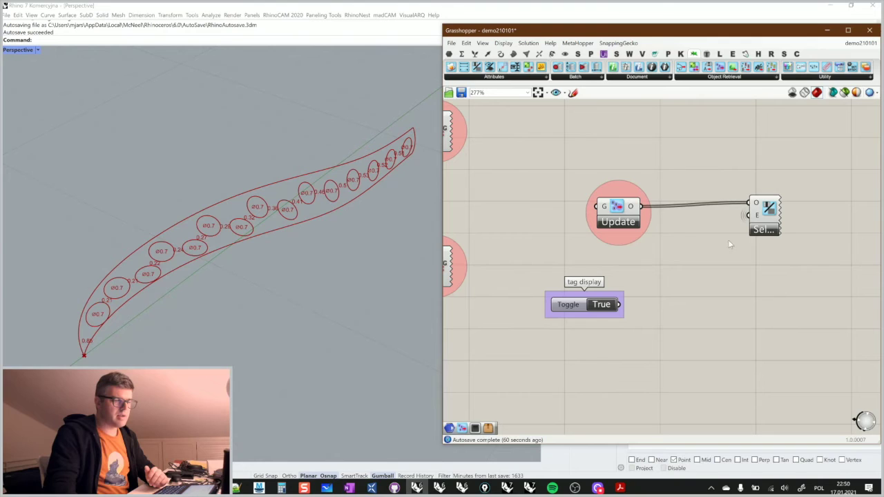
# - Add a Remote Sender named tag_display_bool beside the tag display group and connect the toggle to it
pyautogui.moveTo(567, 304); pyautogui.dragTo(556, 305)
pyautogui.click(688, 304)
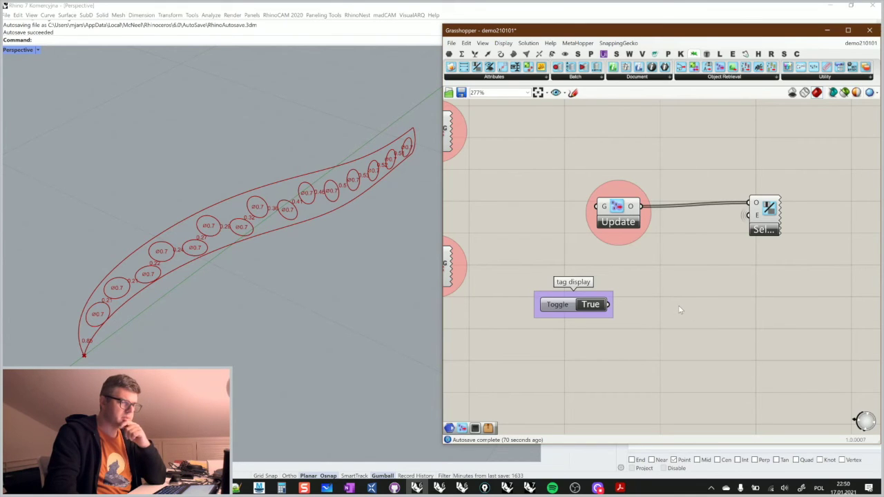
pyautogui.doubleClick(678, 305)
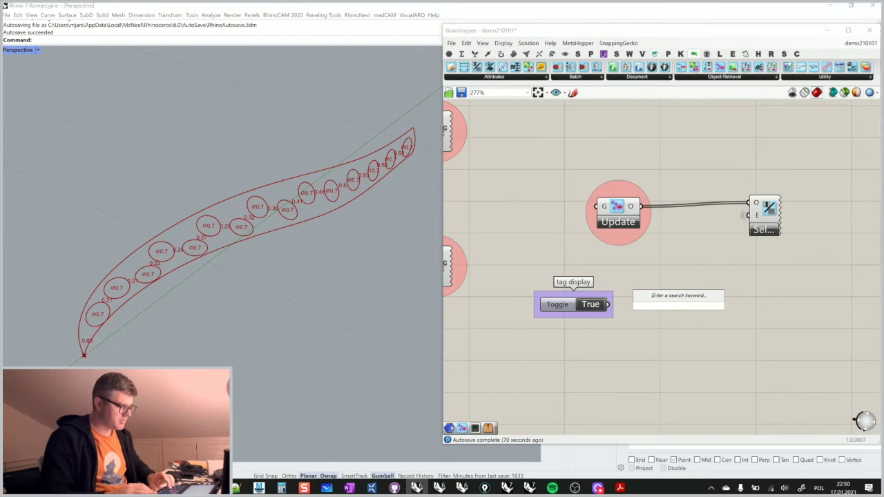
pyautogui.write('send+')
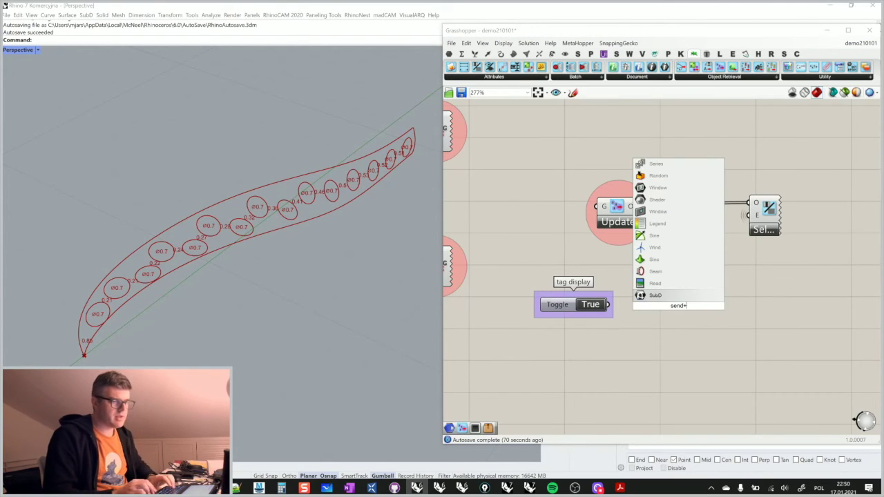
pyautogui.write('ta')
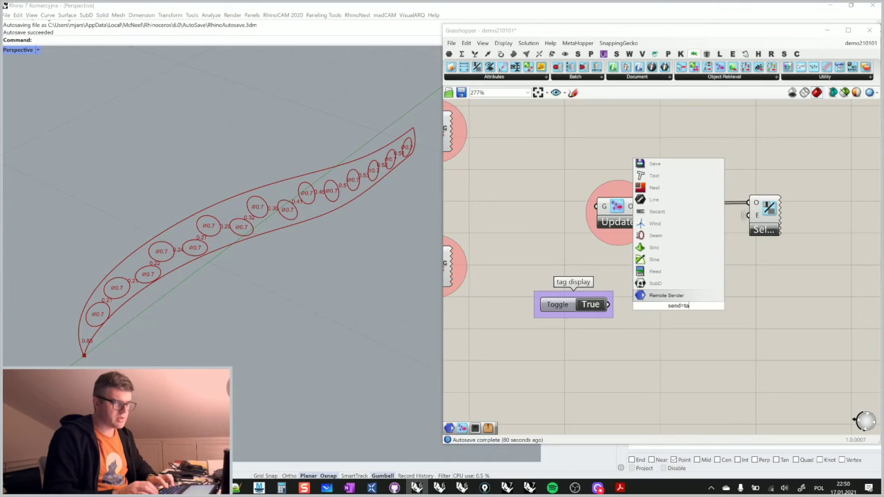
pyautogui.write('g_displ')
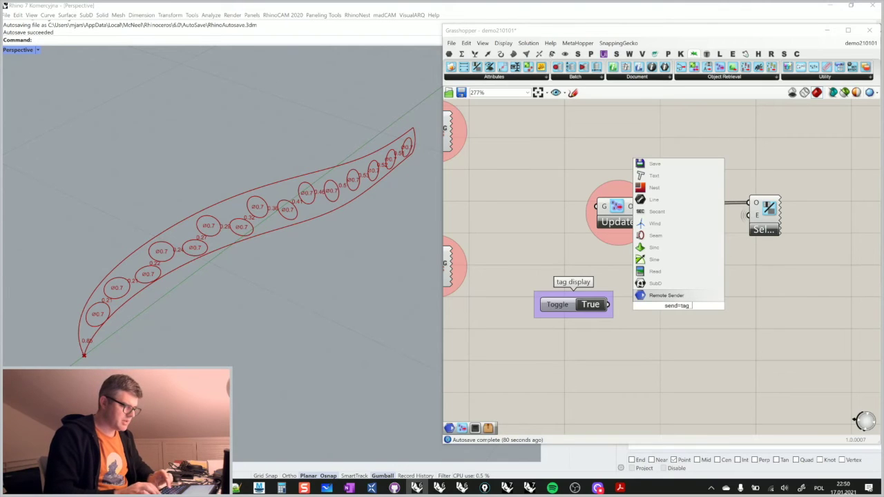
pyautogui.write('ay')
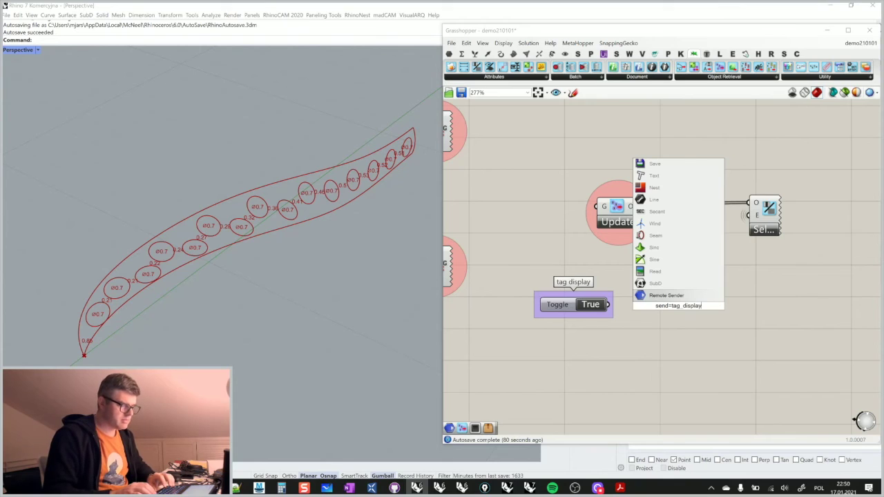
pyautogui.write('_bool')
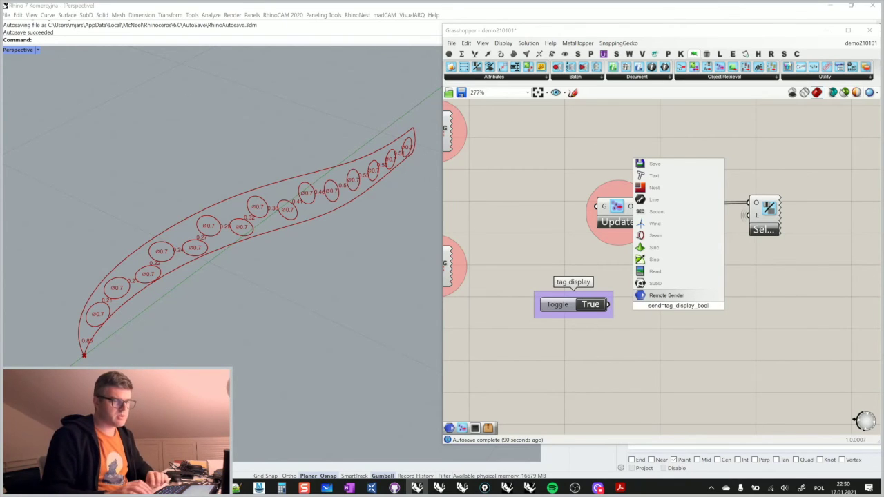
pyautogui.press('Return')
pyautogui.moveTo(689, 309); pyautogui.dragTo(725, 304)
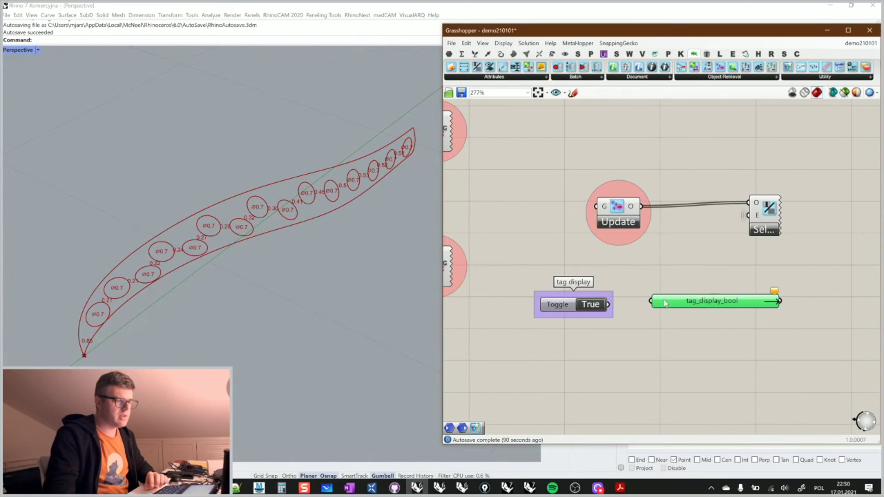
pyautogui.scroll(-3, 645, 307)
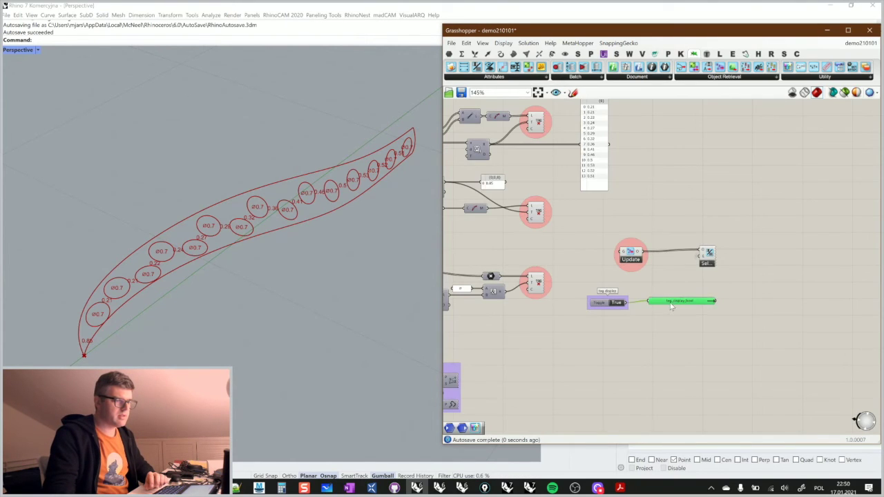
# - Place a tag_display_bool receiver above the sender and wire it to the E input of the enable/disable component
pyautogui.keyDown('alt'); pyautogui.moveTo(666, 305); pyautogui.dragTo(674, 229); pyautogui.keyUp('alt')
pyautogui.keyDown('alt'); pyautogui.scroll(3, 724, 304); pyautogui.keyUp('alt')
pyautogui.click(728, 283)
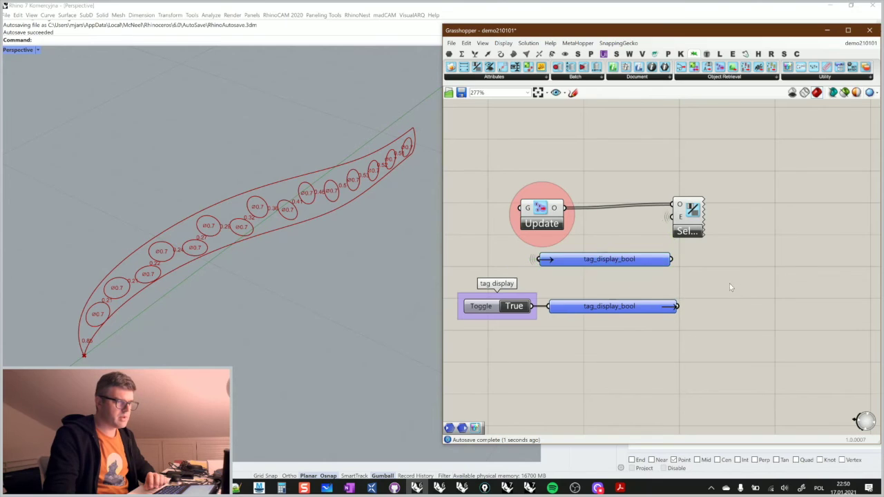
pyautogui.scroll(-2, 706, 250)
pyautogui.click(704, 249)
pyautogui.scroll(3, 704, 248)
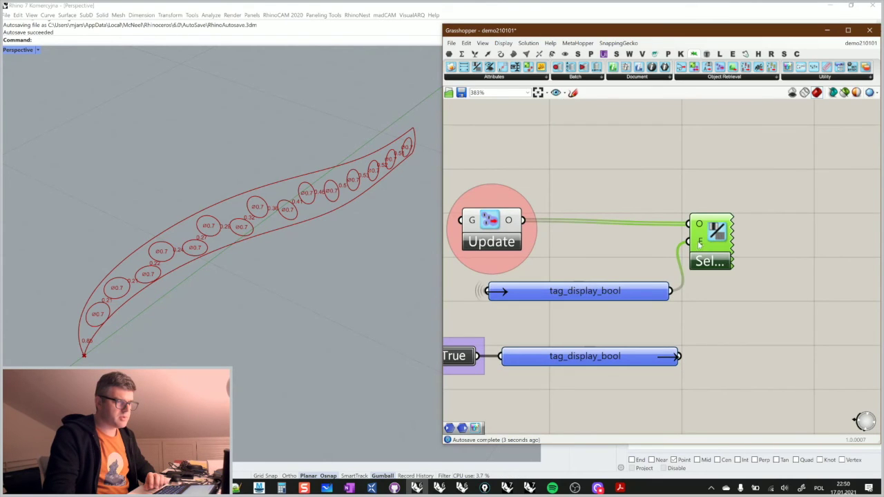
# - Set the wire display of the enable/disable component's E input to Default
pyautogui.rightClick(699, 243)
pyautogui.moveTo(770, 256)
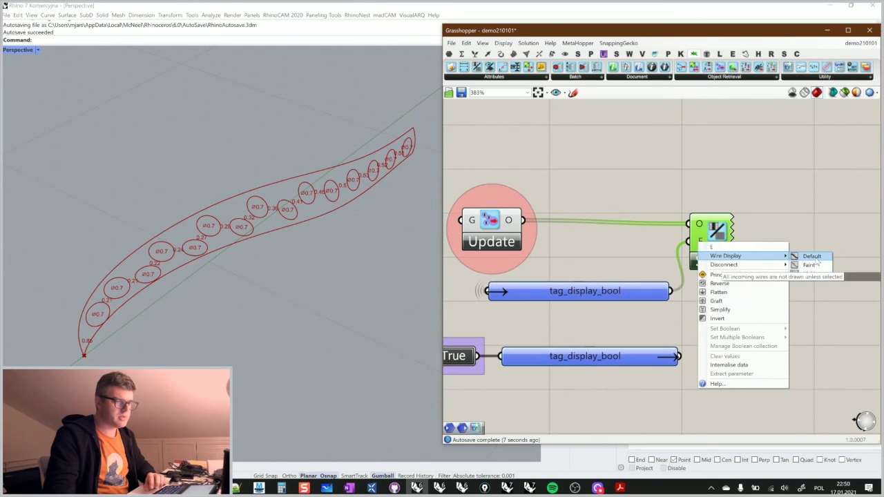
pyautogui.click(808, 204)
# - Reposition the enable/disable component and its tag_display_bool receiver away from the toggle and sender
pyautogui.scroll(-2, 794, 204)
pyautogui.moveTo(785, 202); pyautogui.dragTo(759, 239)
pyautogui.click(758, 220)
pyautogui.click(756, 239)
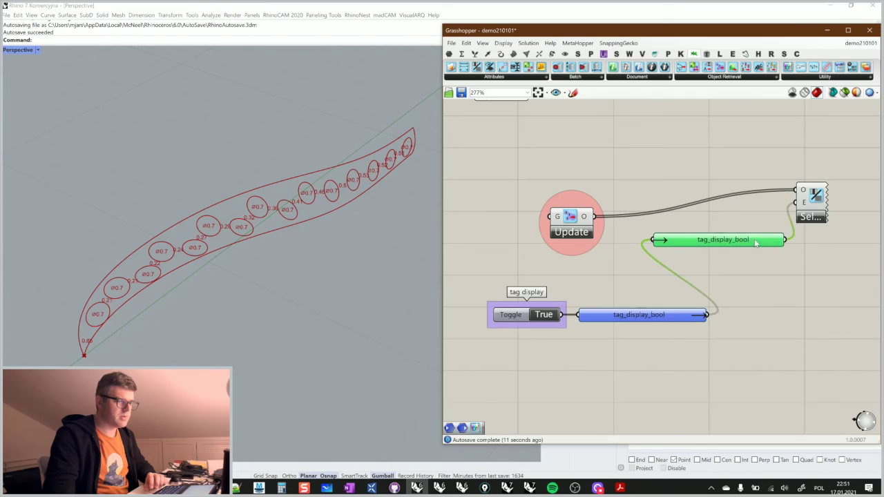
# - Add the tag_display_bool sender to the "tag display" group together with the toggle
pyautogui.scroll(-2, 732, 251)
pyautogui.moveTo(717, 274); pyautogui.dragTo(597, 307)
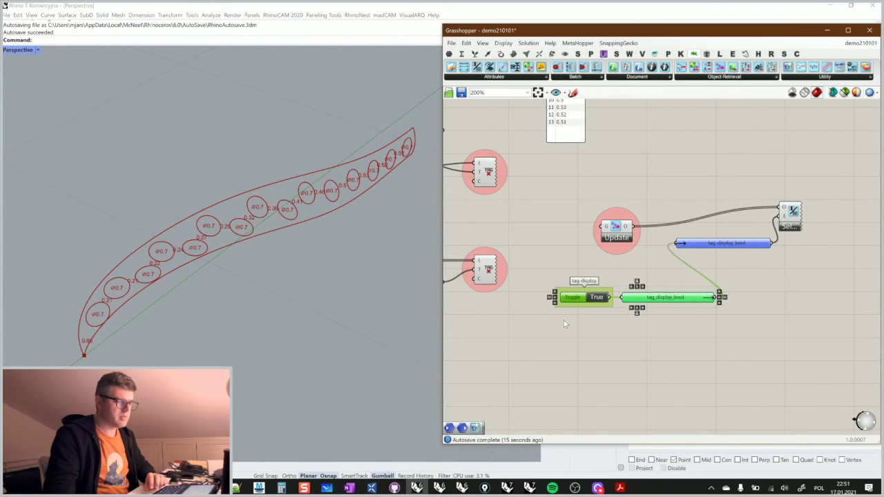
pyautogui.click(563, 320)
pyautogui.scroll(-2, 600, 310)
pyautogui.scroll(2, 597, 310)
pyautogui.click(642, 297)
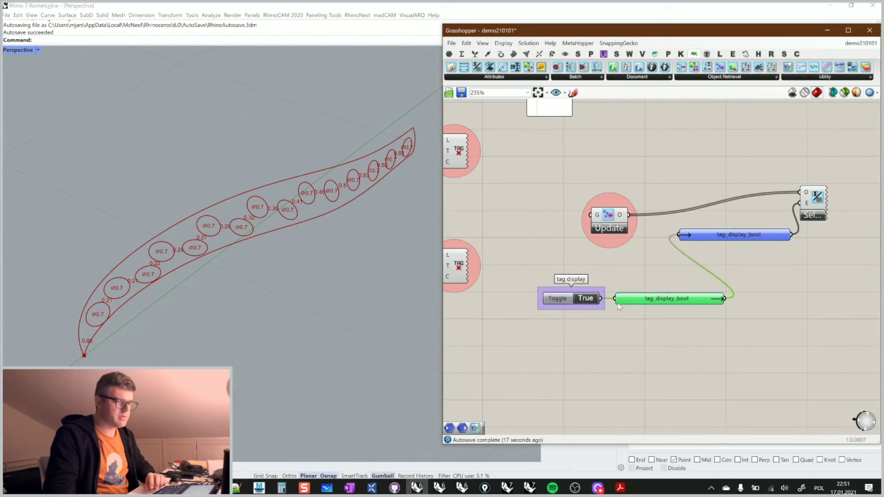
pyautogui.scroll(4, 593, 310)
pyautogui.rightClick(593, 310)
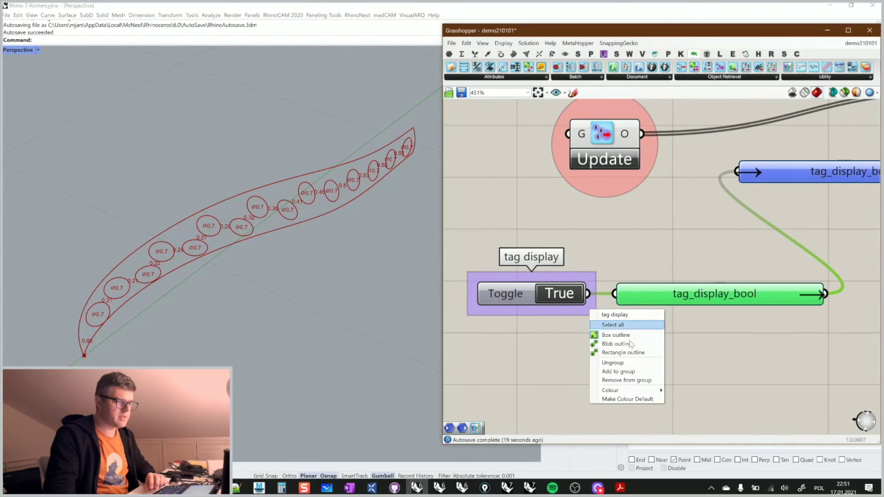
pyautogui.click(625, 371)
pyautogui.scroll(-3, 620, 297)
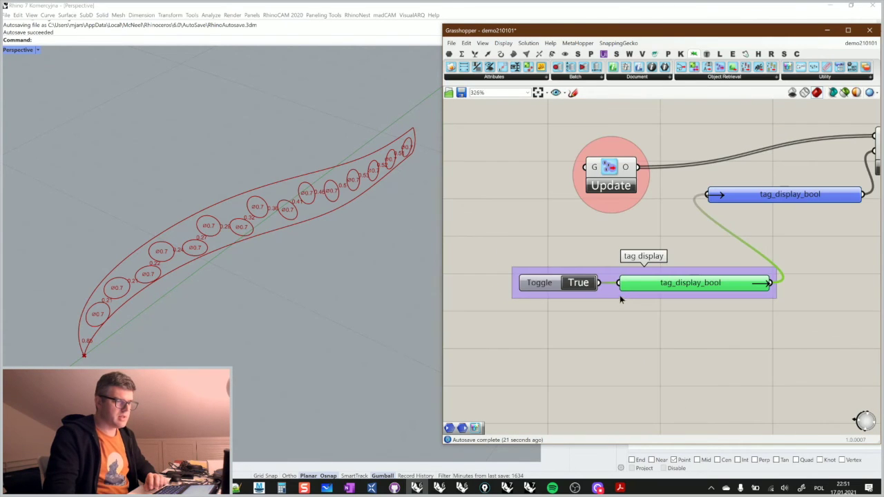
# - Test the remote tag control by switching the grouped toggle to False and back to True
pyautogui.click(652, 225)
pyautogui.scroll(-5, 657, 220)
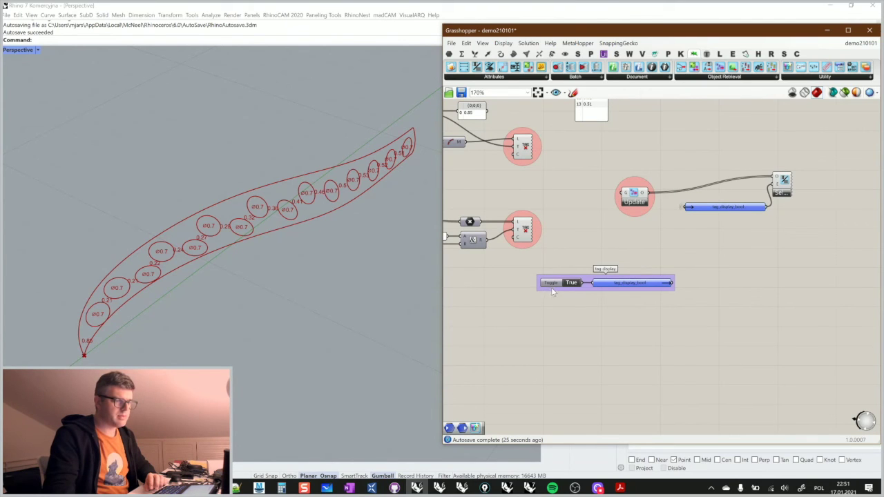
pyautogui.scroll(4, 559, 286)
pyautogui.click(579, 282)
pyautogui.scroll(-4, 587, 285)
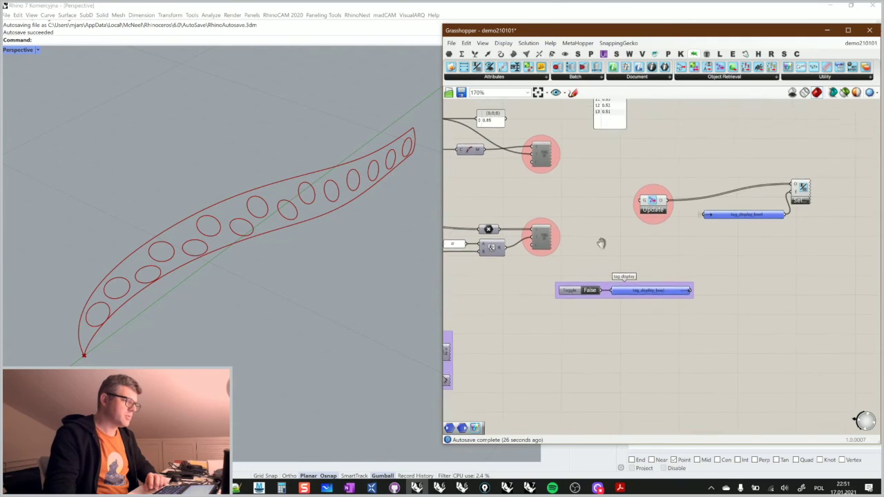
pyautogui.moveTo(592, 247); pyautogui.dragTo(595, 297, button='right')
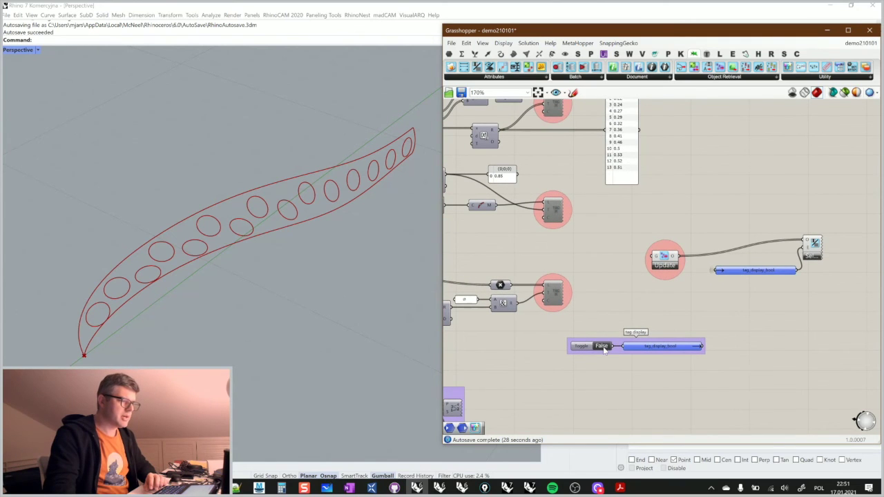
pyautogui.click(602, 347)
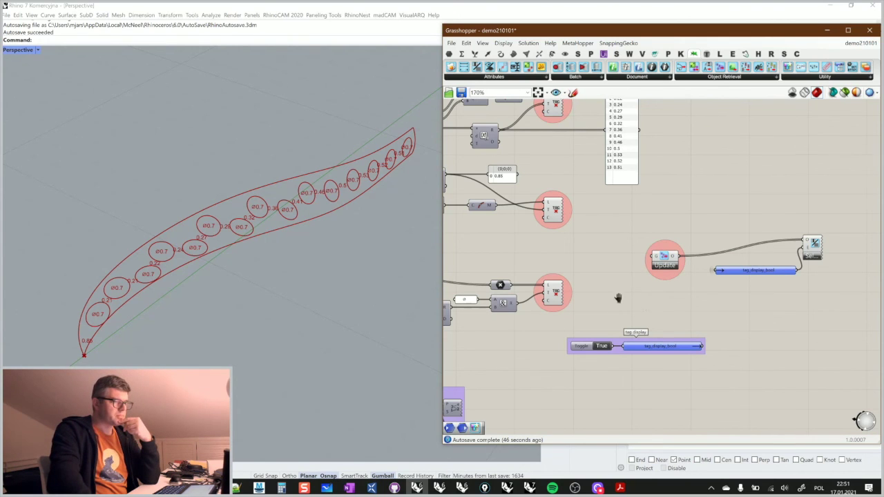
pyautogui.moveTo(627, 298); pyautogui.dragTo(602, 295, button='right')
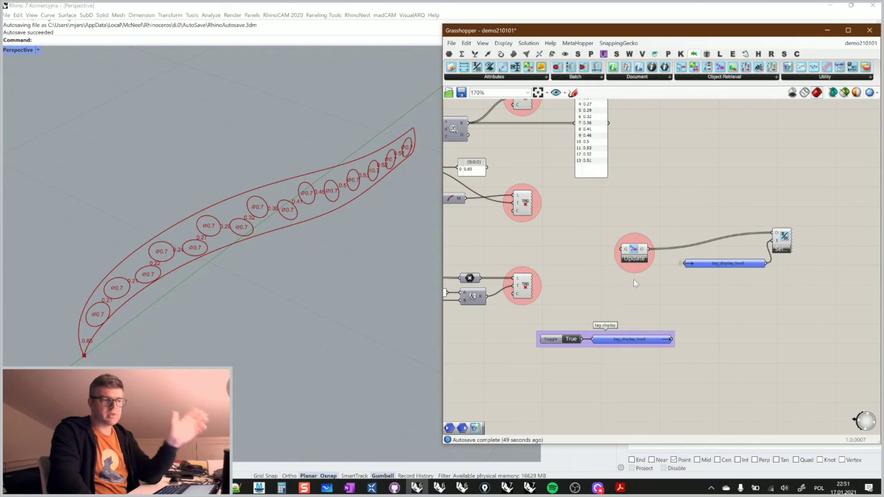